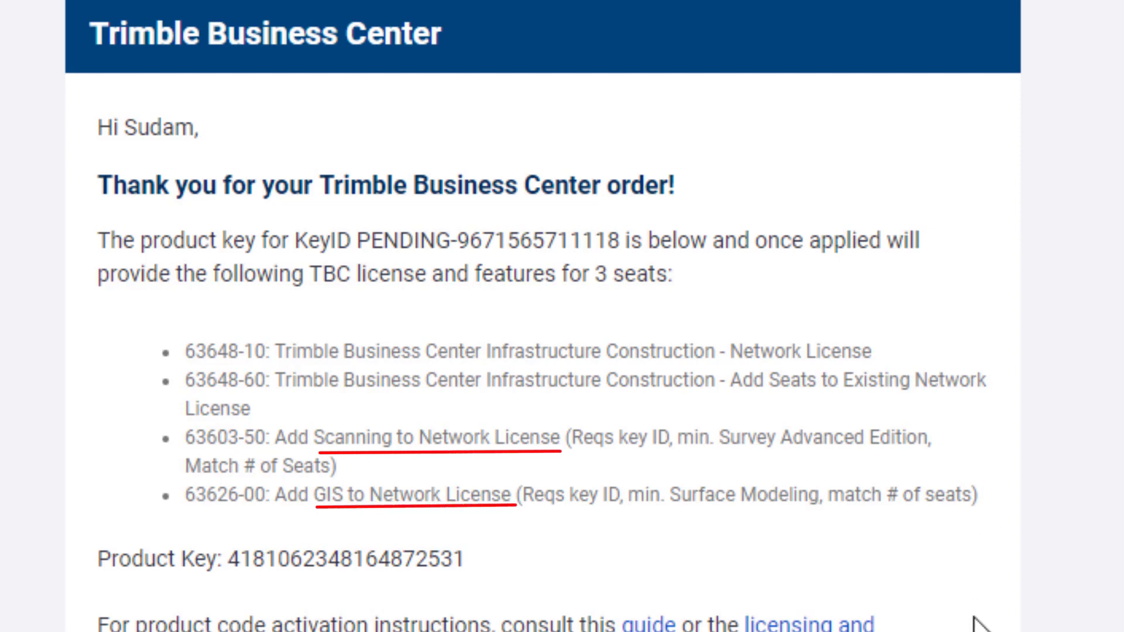
scroll(981, 571, down, 2)
scroll(988, 474, down, 2)
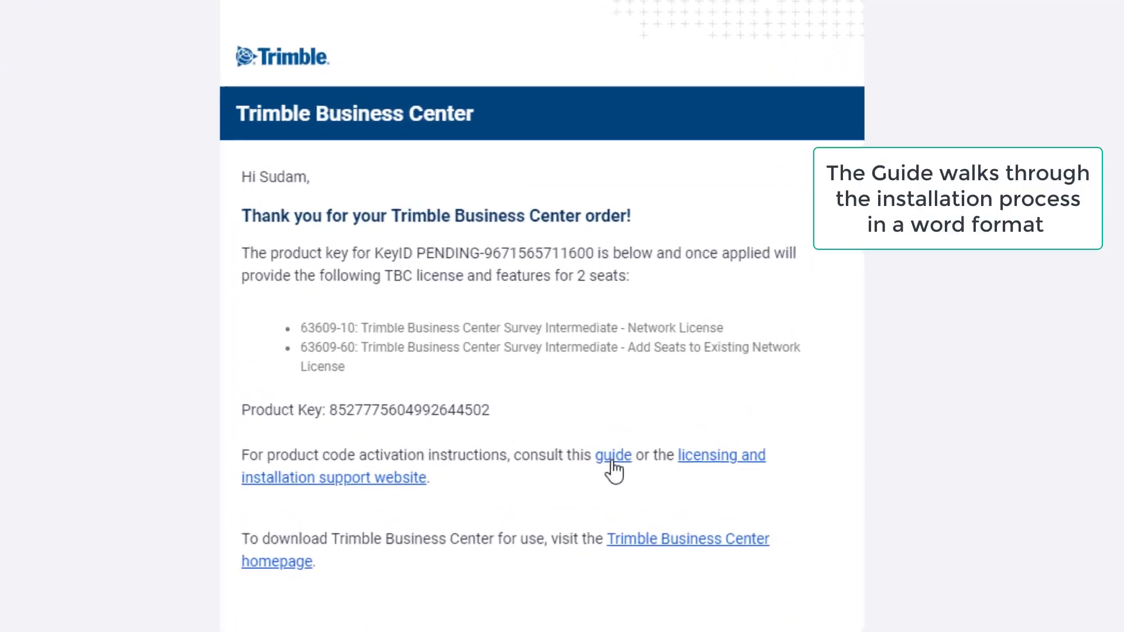
Open the Trimble installation guide covering license activation, upgrade and relinquishment
click(613, 457)
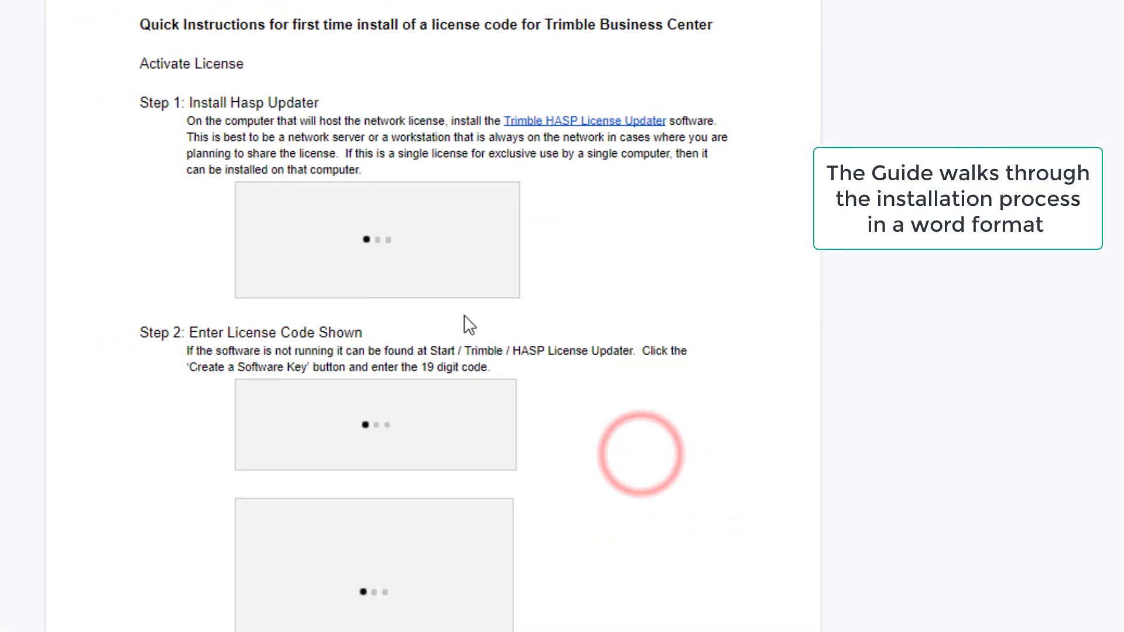
scroll(596, 298, down, 3)
scroll(604, 297, down, 4)
scroll(604, 297, down, 4)
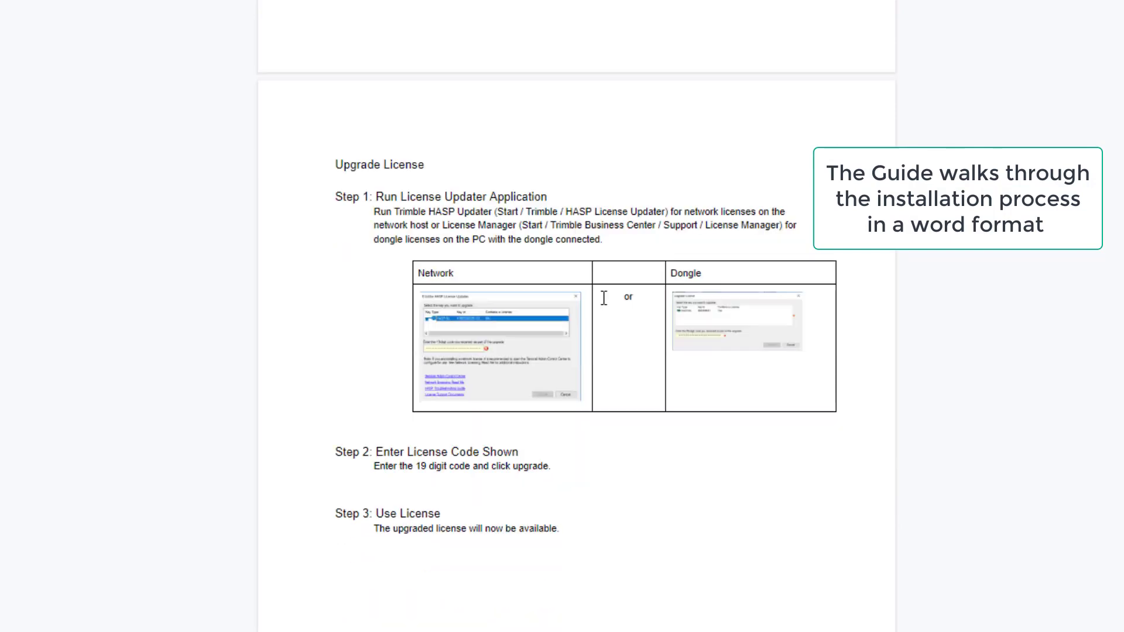
scroll(604, 297, down, 4)
scroll(604, 297, down, 3)
scroll(605, 297, down, 1)
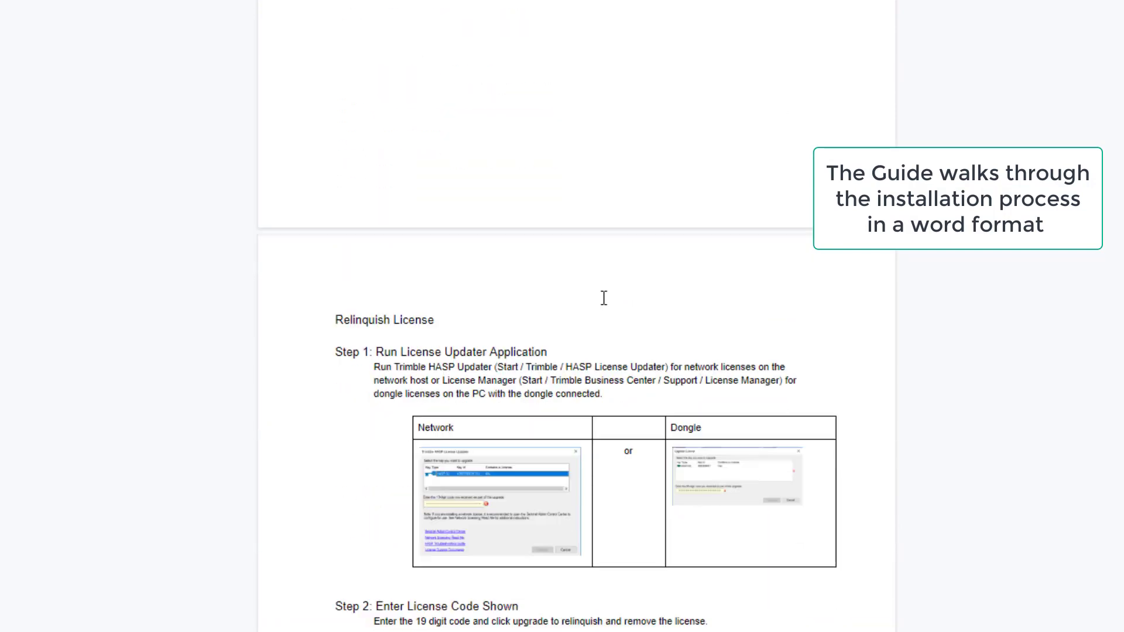
scroll(605, 297, down, 5)
scroll(603, 297, down, 3)
scroll(604, 297, down, 1)
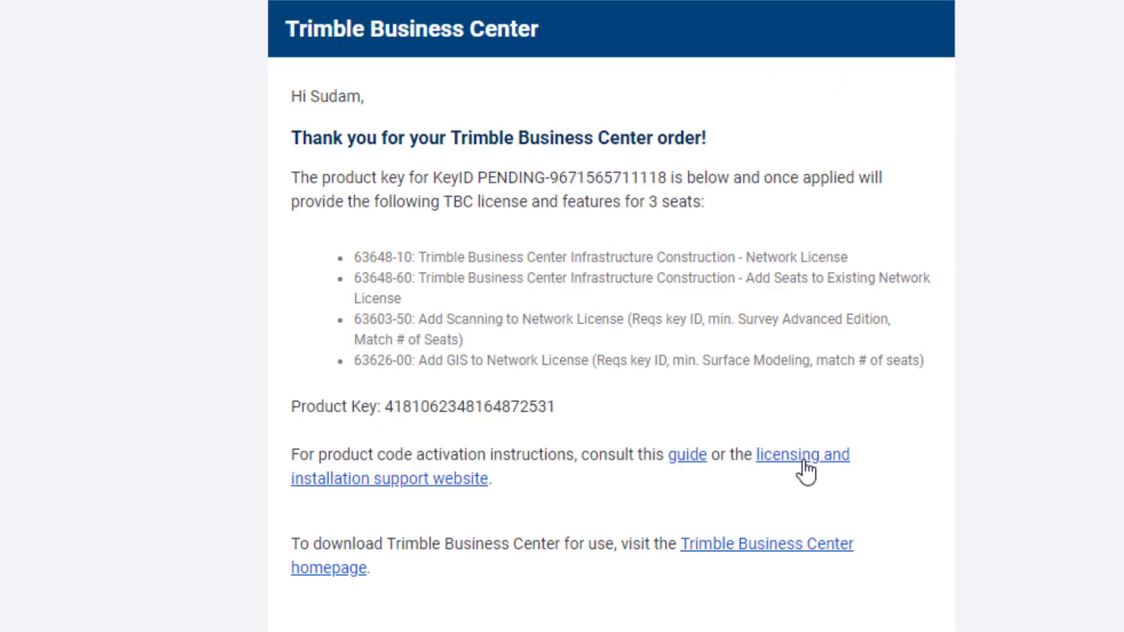
Go to Trimble's licensing and installation support website for the HASP License Updater
click(805, 418)
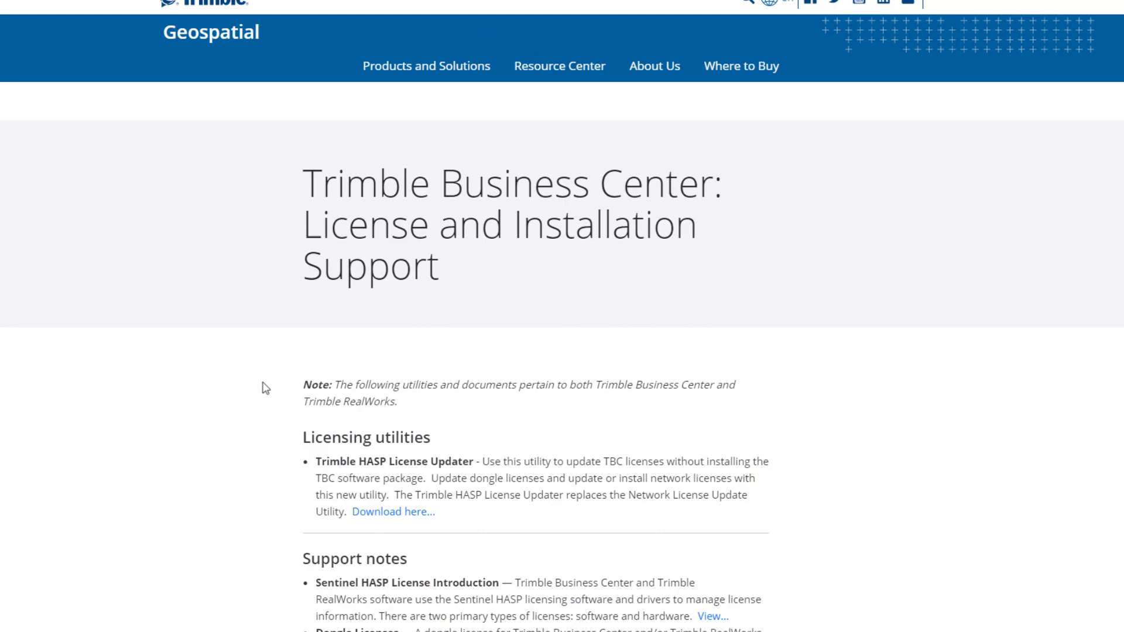
scroll(227, 410, down, 3)
scroll(227, 410, down, 2)
scroll(227, 410, down, 2)
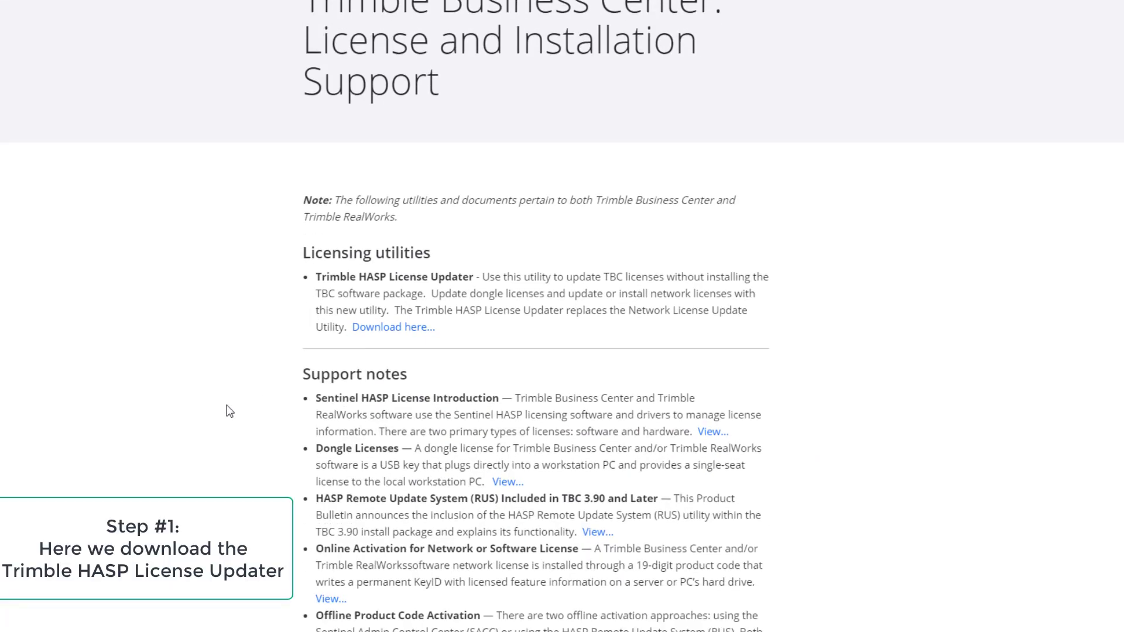
scroll(226, 411, down, 3)
scroll(227, 410, down, 3)
scroll(227, 410, down, 2)
scroll(227, 410, down, 2)
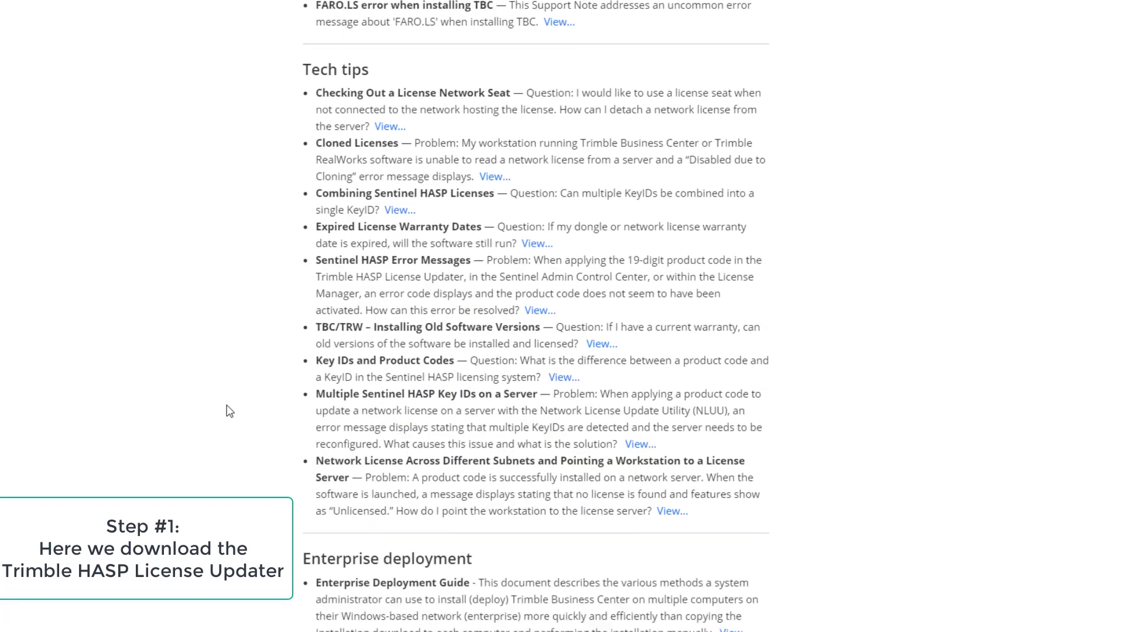
scroll(226, 409, down, 1)
scroll(226, 410, up, 3)
scroll(227, 410, up, 3)
scroll(227, 410, up, 3)
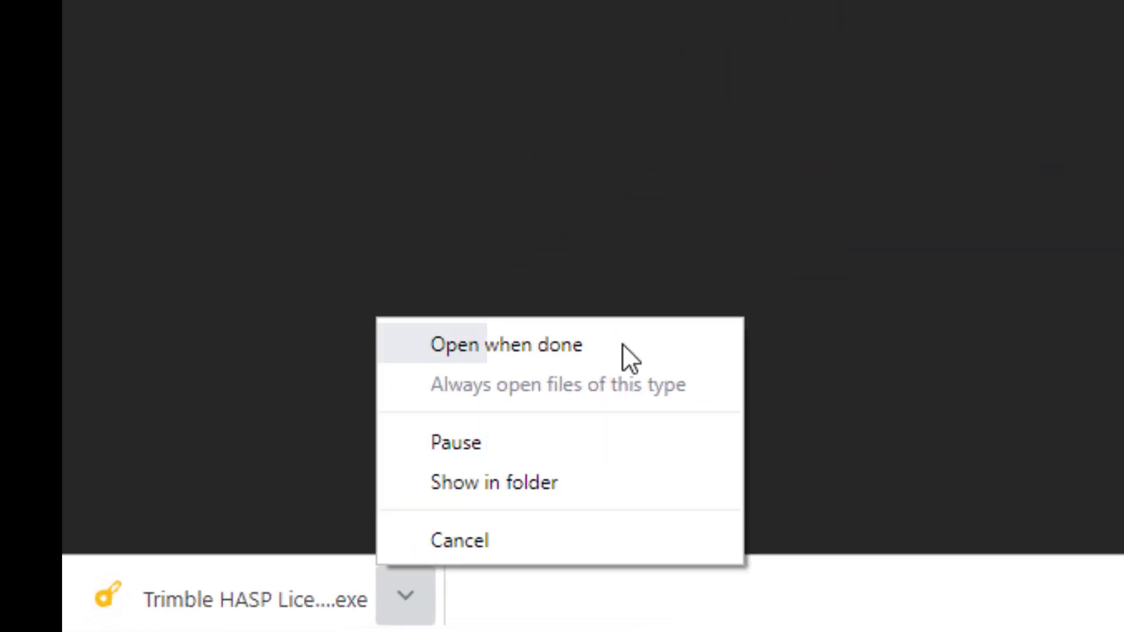
Run the downloaded installer and complete the InstallShield wizard using the default language and folder
click(613, 313)
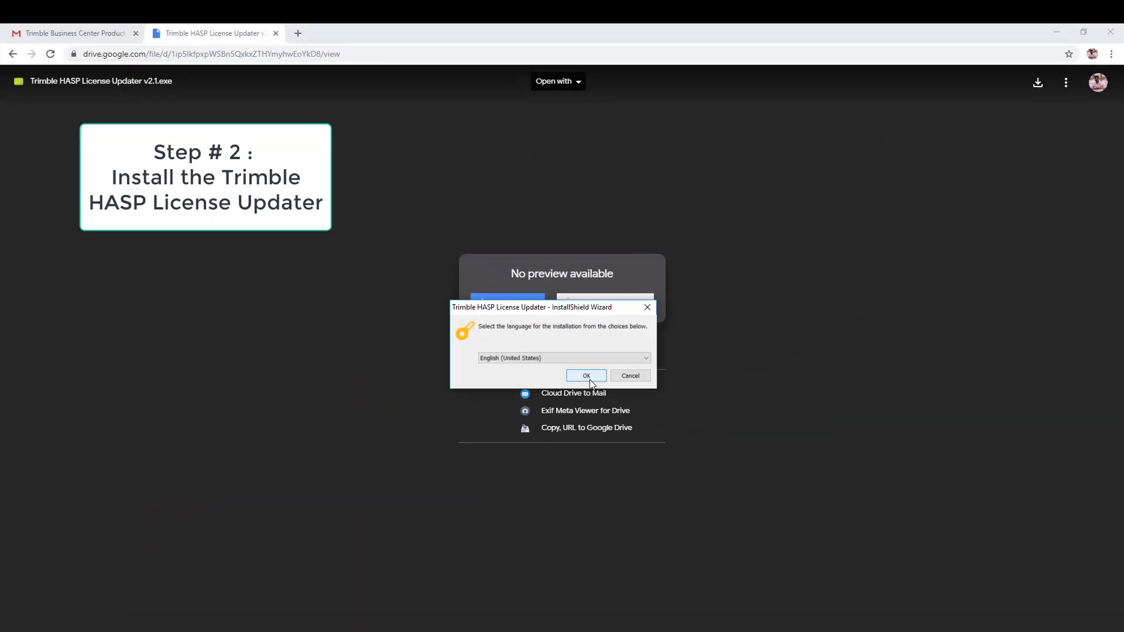
click(587, 376)
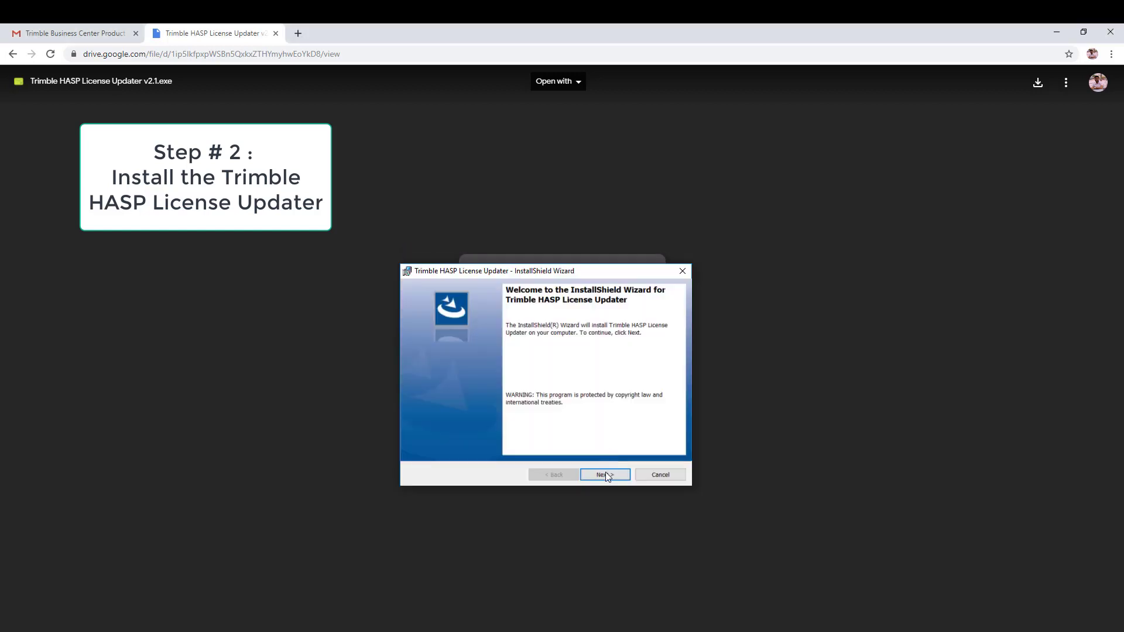
click(605, 473)
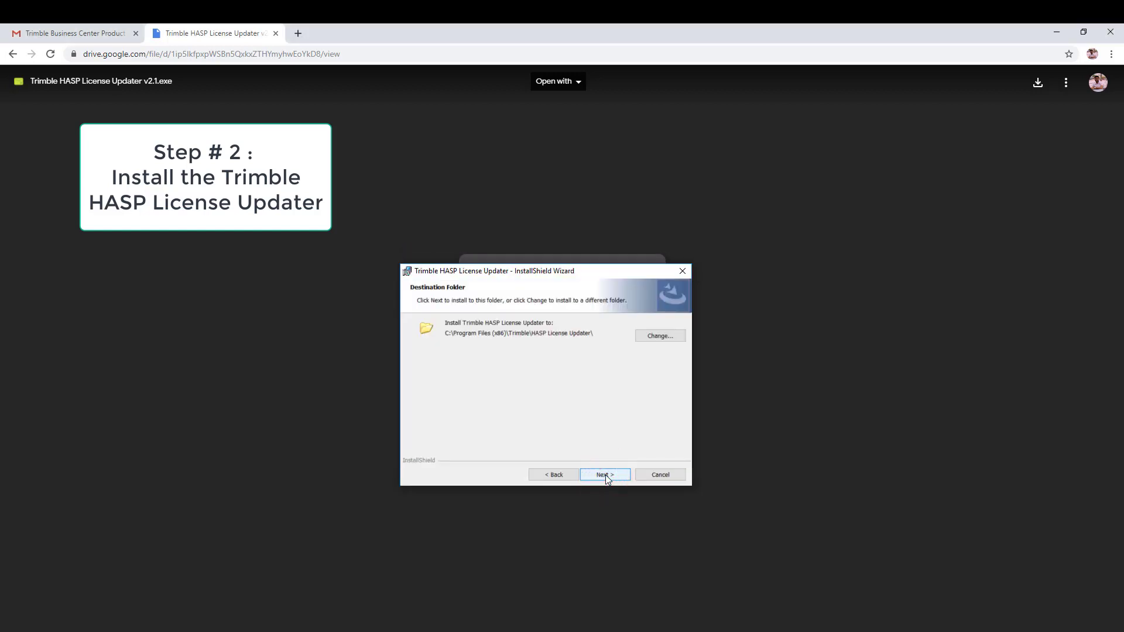
click(605, 475)
click(605, 475)
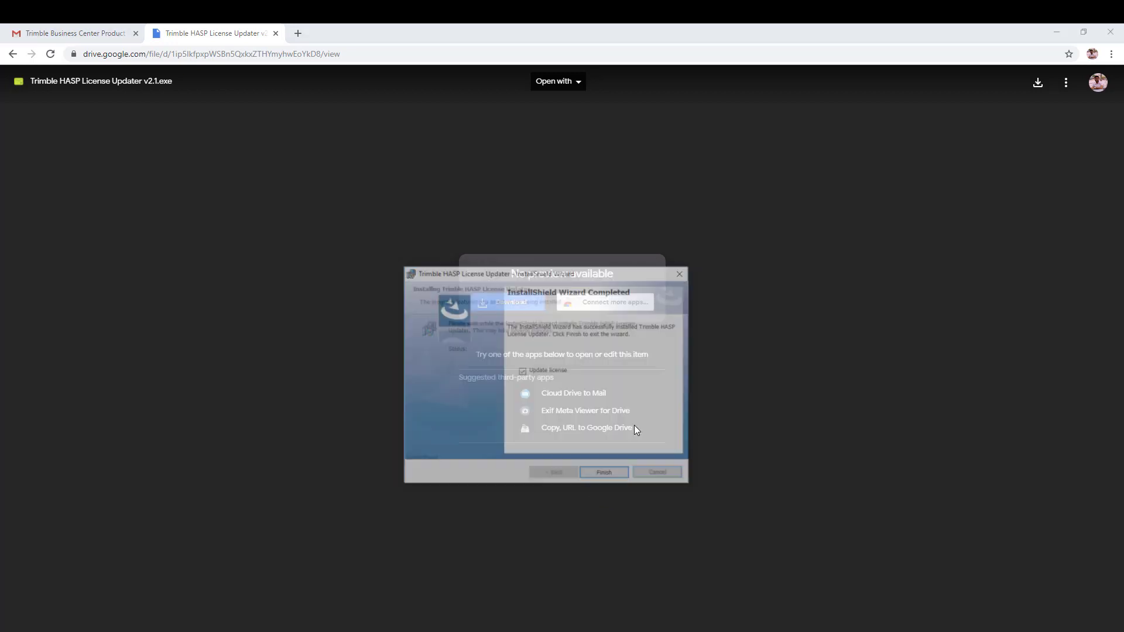
click(615, 472)
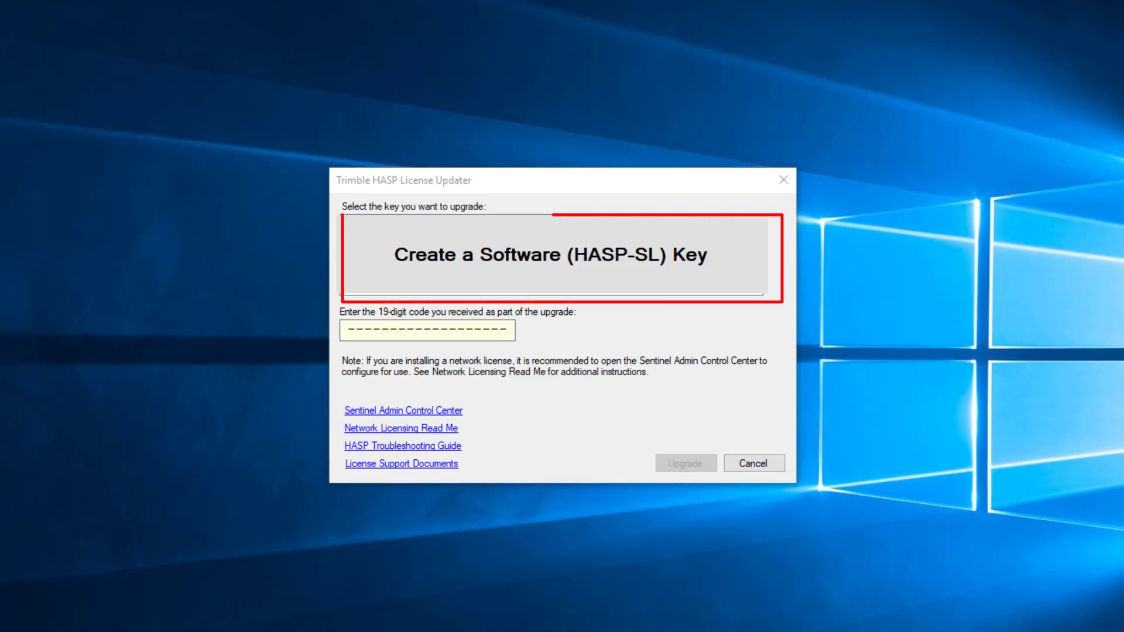
Apply the 19-digit product key with Upgrade, then open the Sentinel Admin Control Center
click(349, 329)
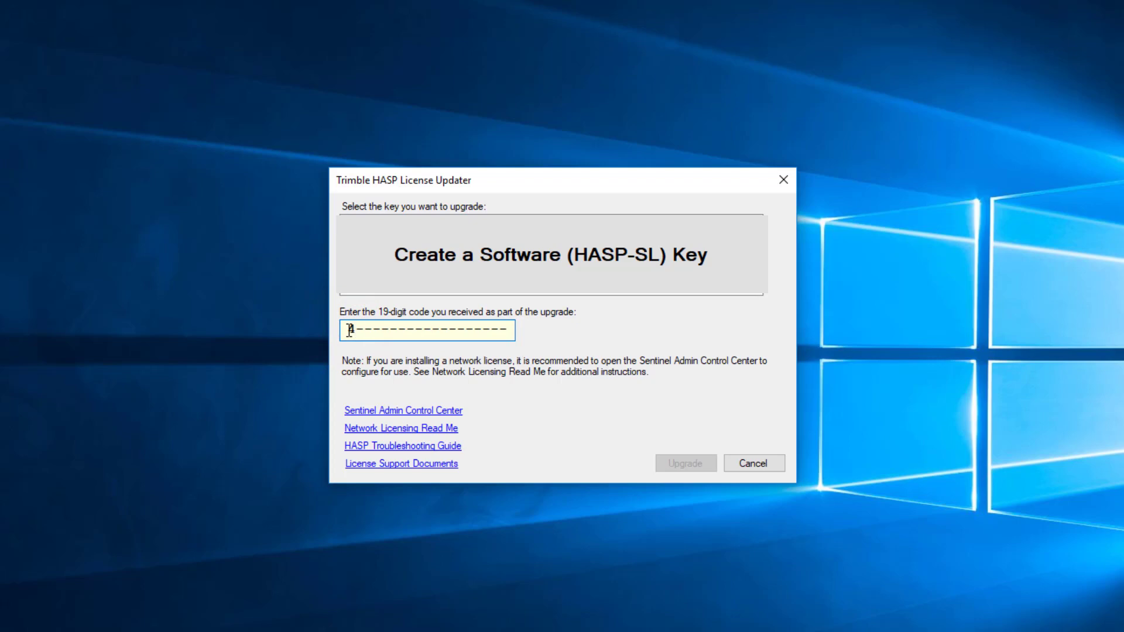
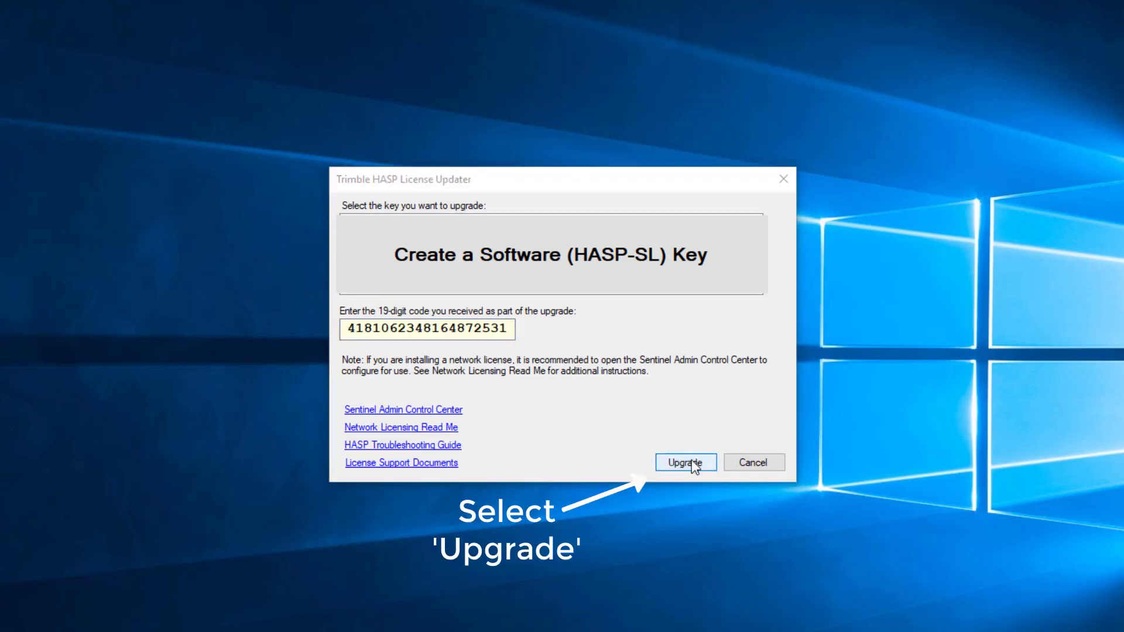
click(691, 459)
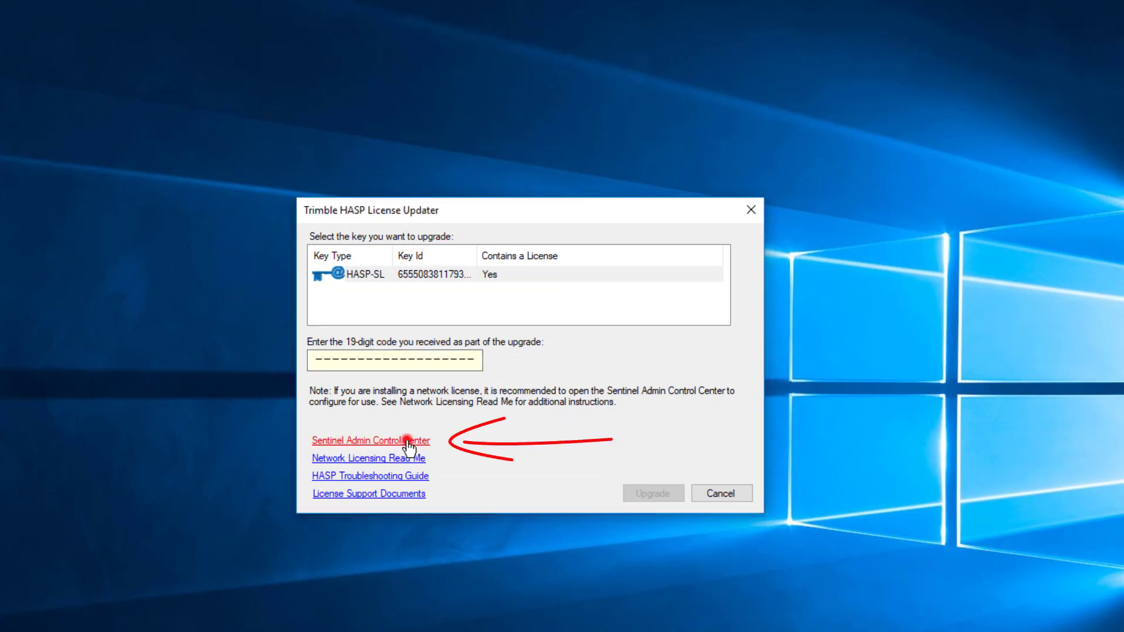
click(408, 440)
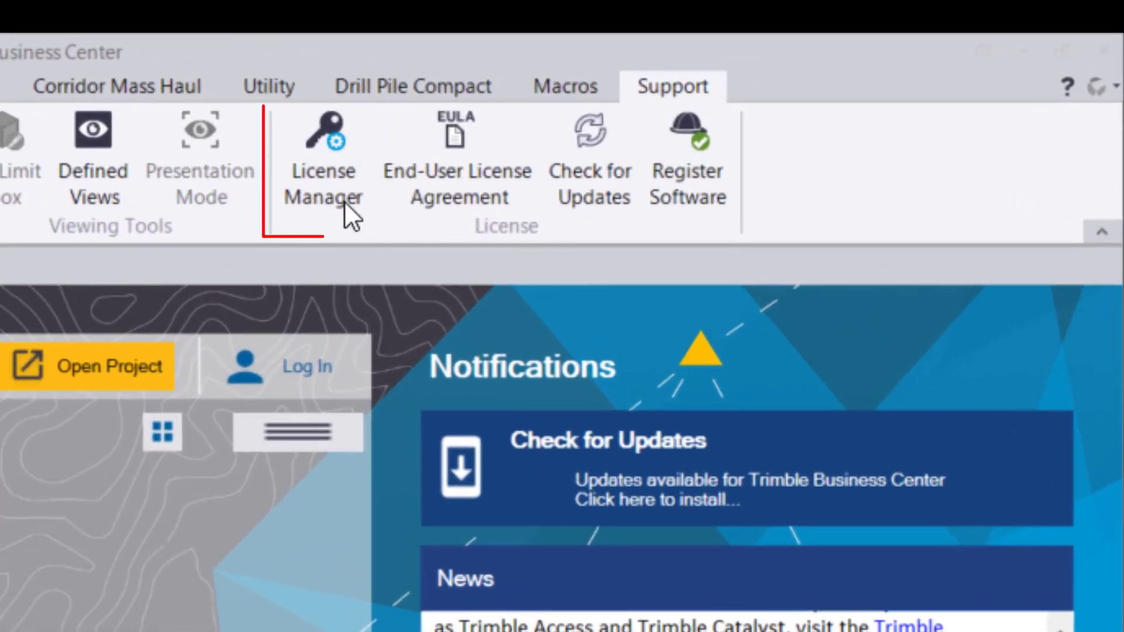
Open License Manager from the Support tab and choose Upgrade
click(345, 201)
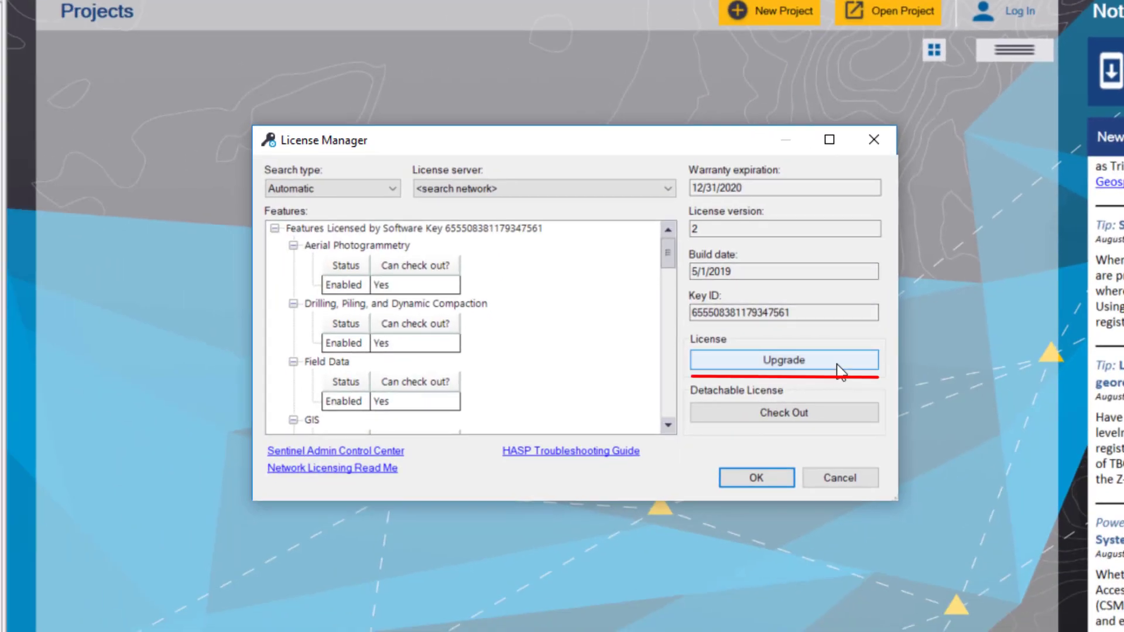
click(835, 362)
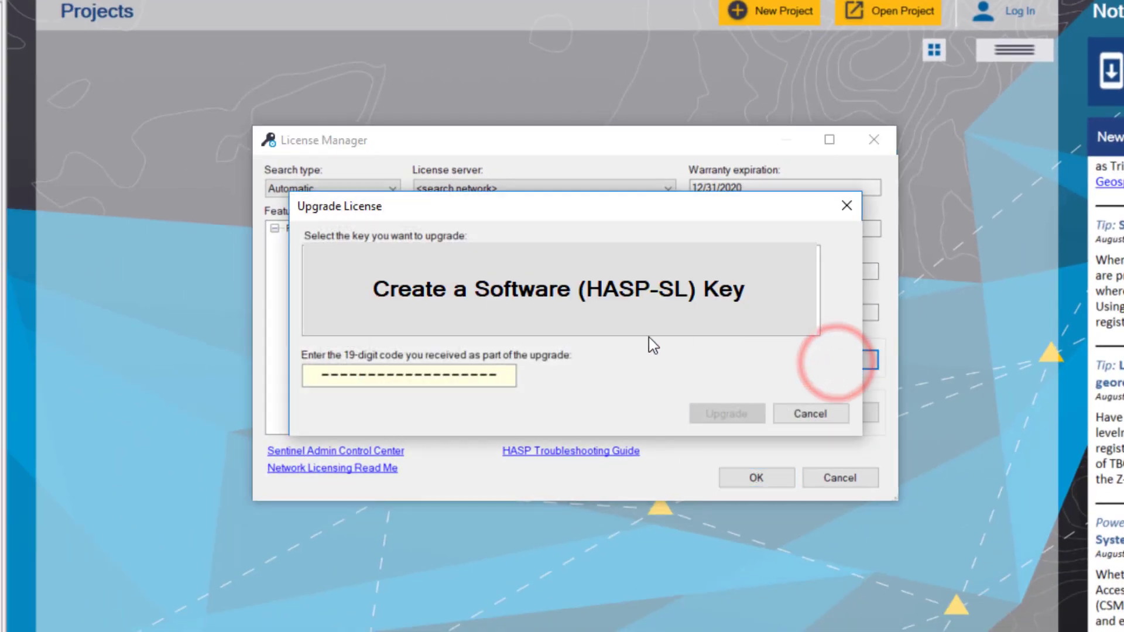